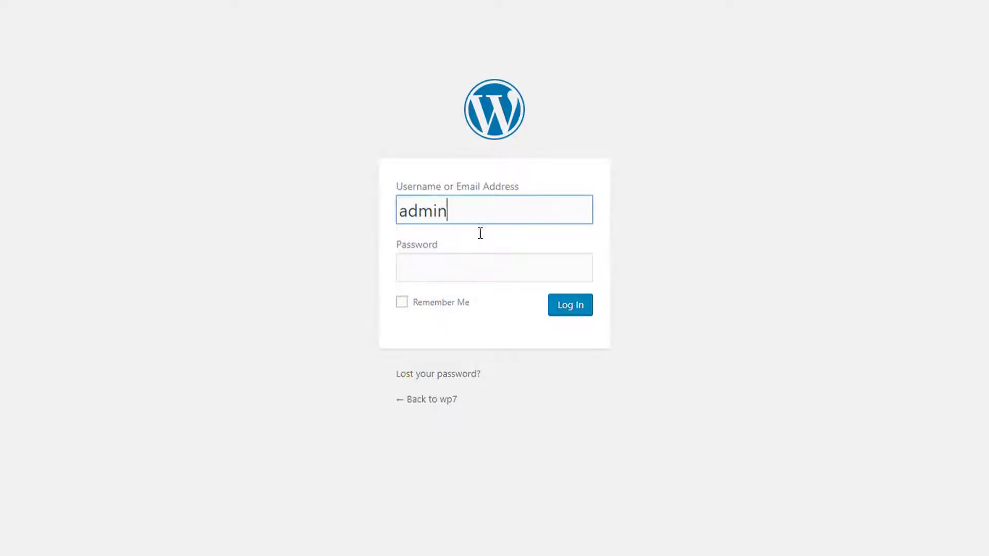
- Log in to the WordPress admin with the administrator password and go to the Plugins list
left_click(475, 256)
type("•••••")
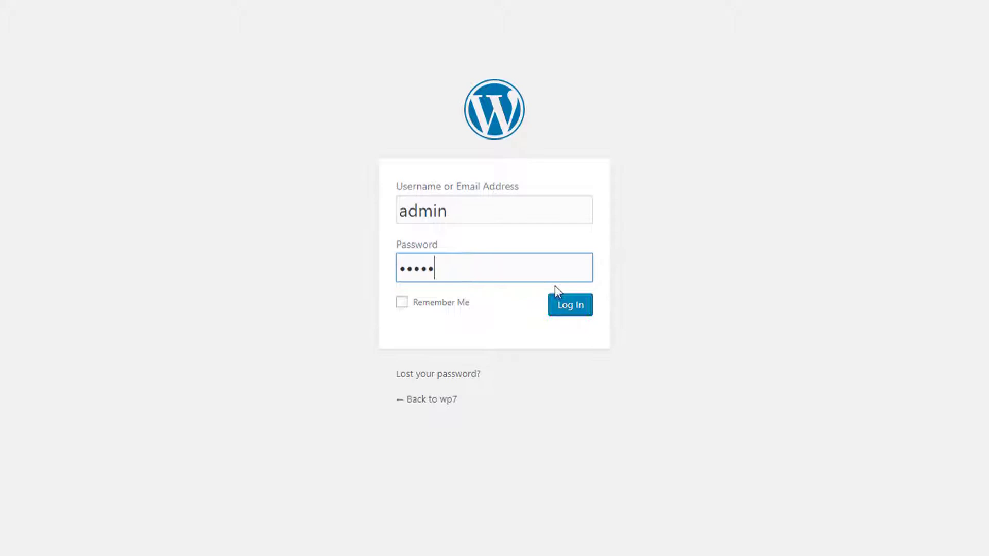
left_click(565, 304)
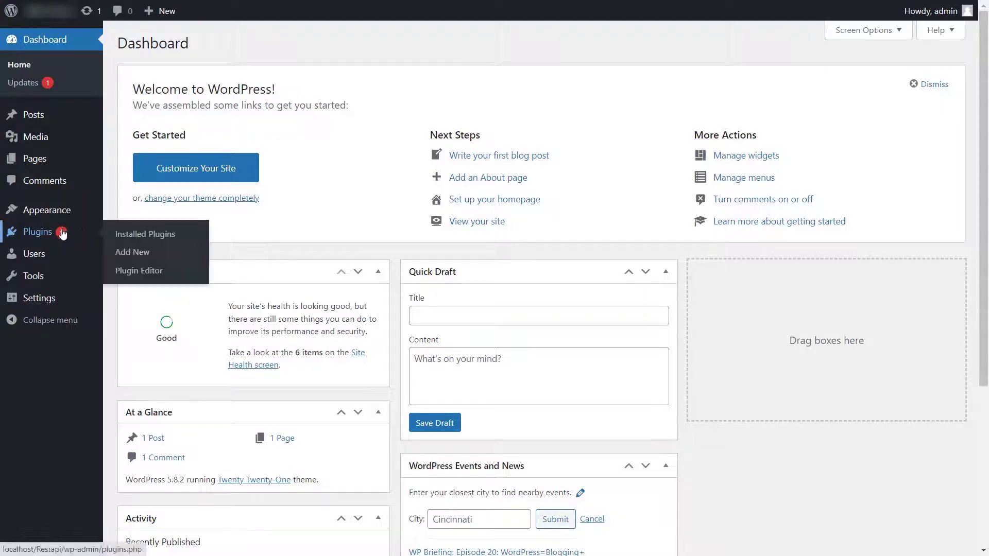
left_click(61, 233)
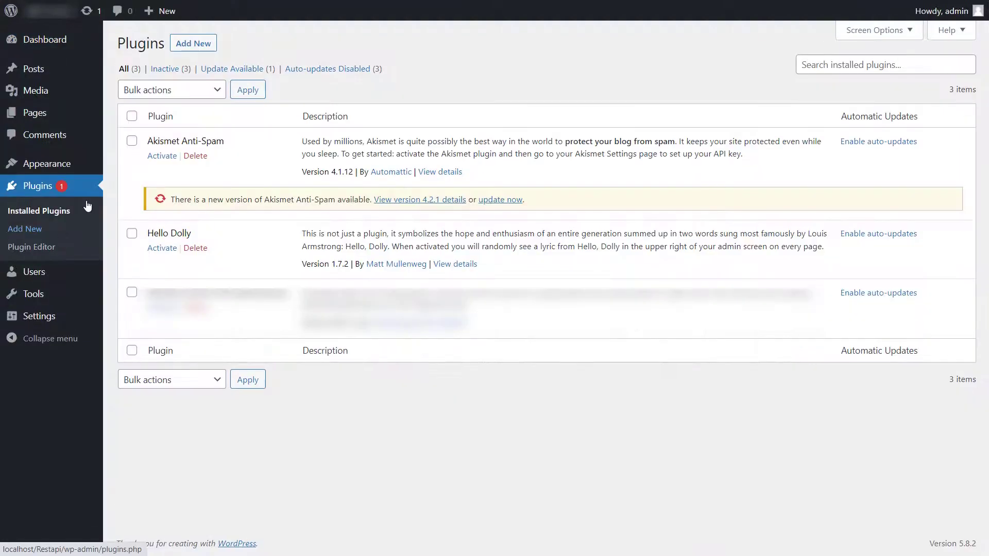
- Search 'oauth', then install and activate OAuth Single Sign On – SSO (OAuth Client)
left_click(192, 45)
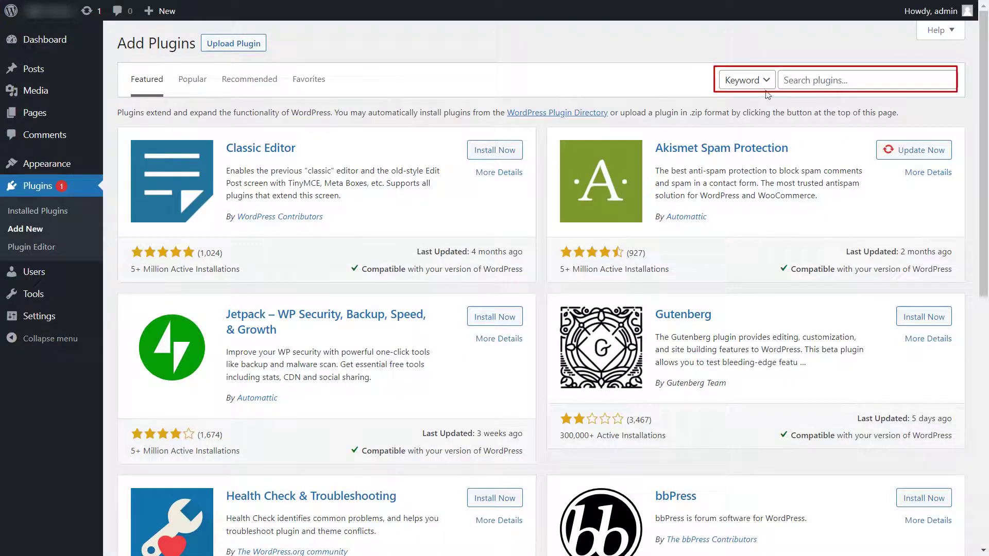
left_click(810, 83)
type("oauth")
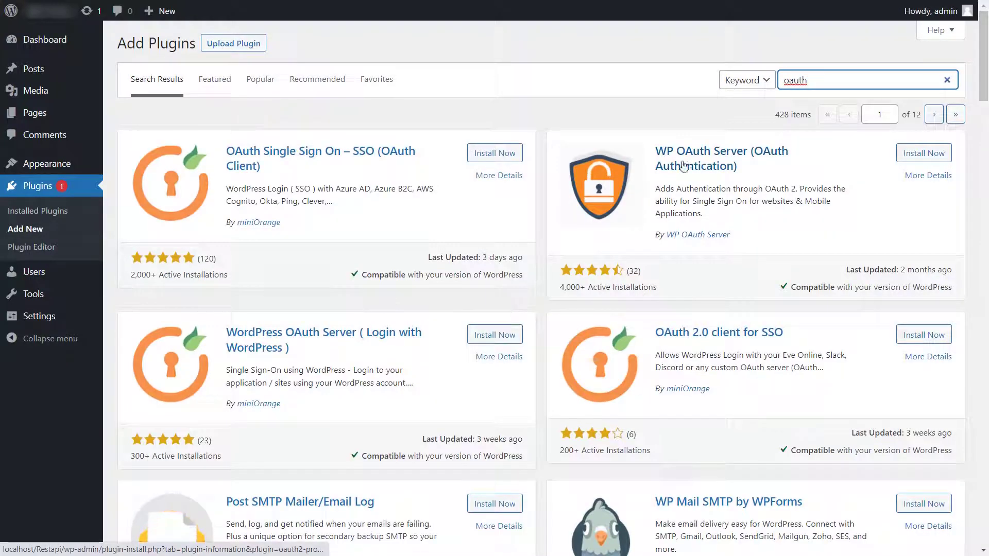
left_click(512, 157)
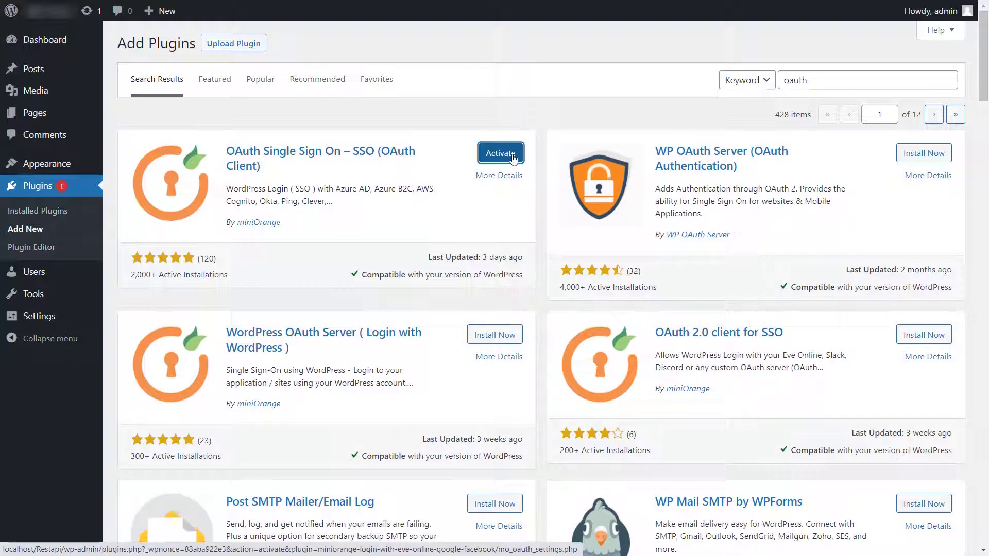
left_click(499, 153)
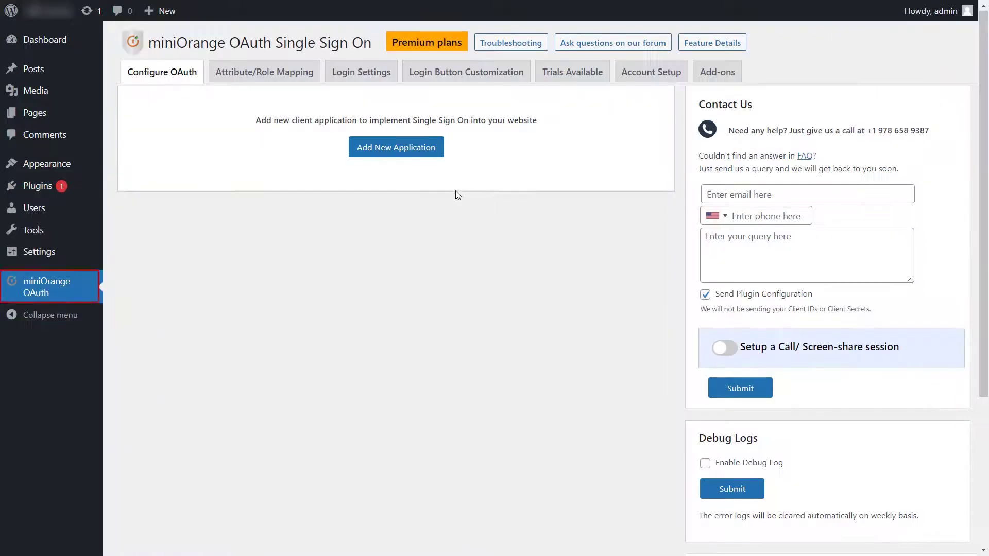
- Add a new OAuth application and pick Clever from a 'clever' provider search
left_click(405, 149)
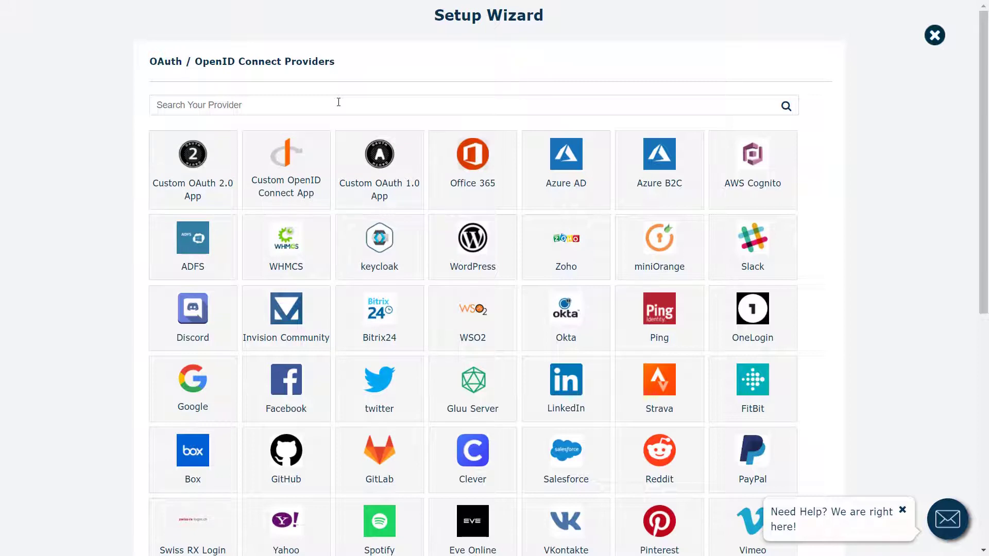
type("clever")
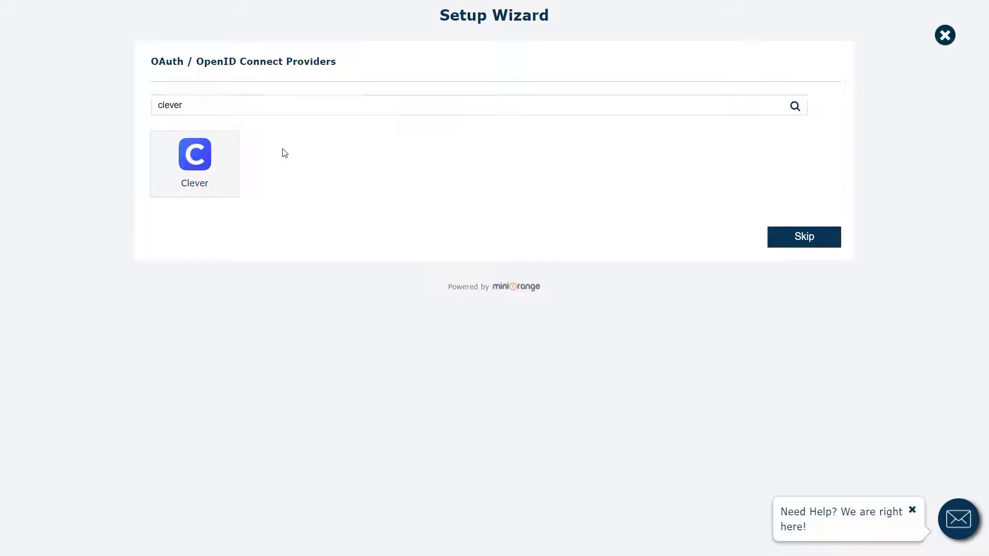
left_click(226, 170)
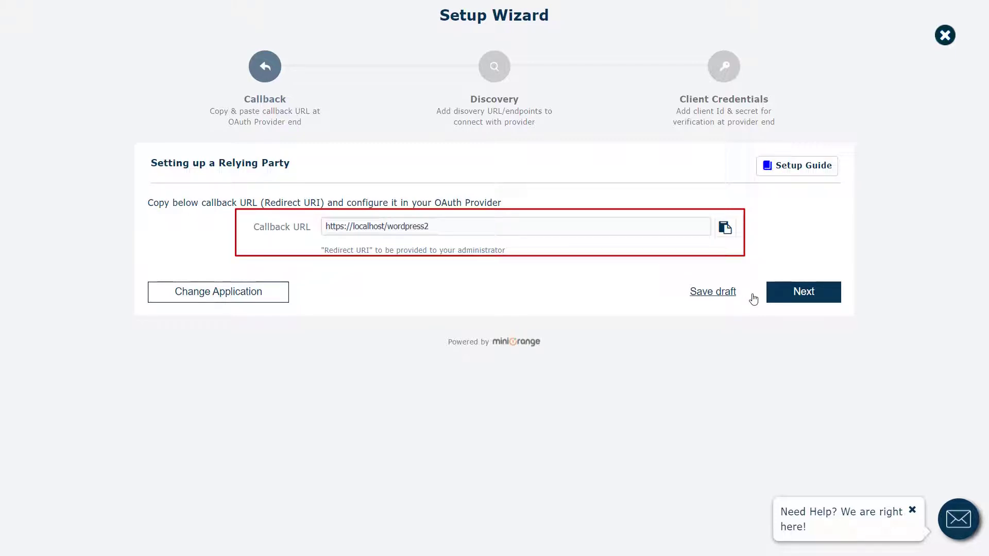
- Accept the callback URL and the prefilled Clever endpoints to reach Client Credentials
left_click(782, 297)
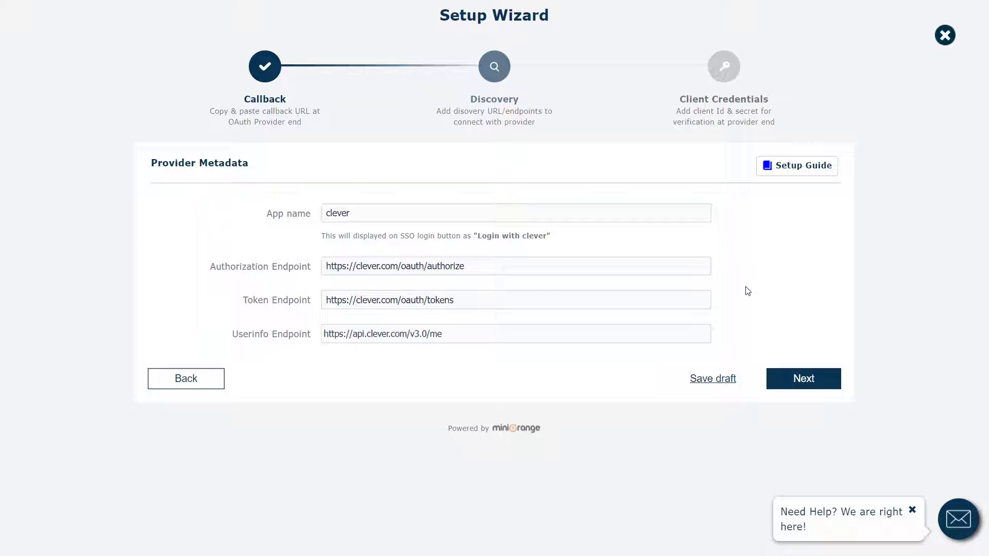
left_click(797, 379)
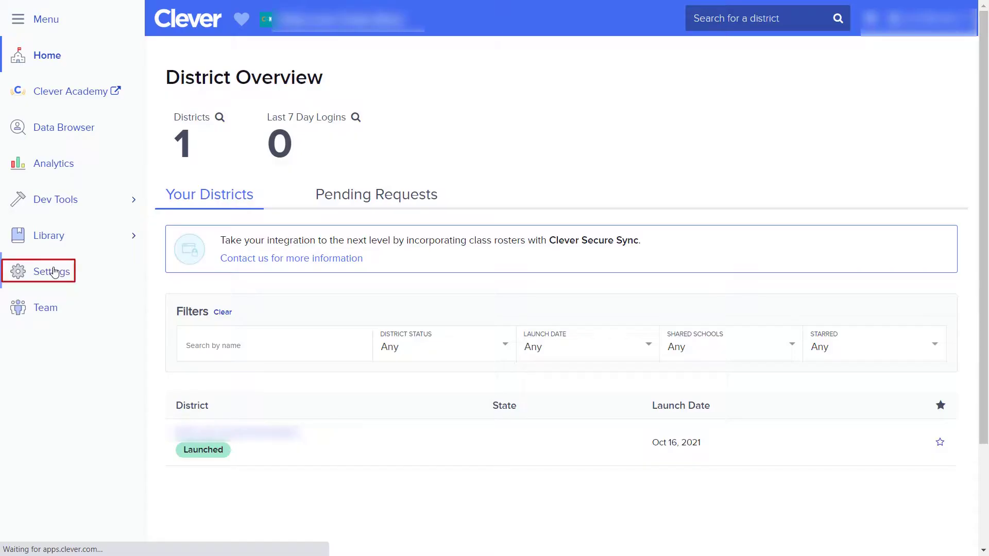
- Add the WordPress callback URL to Clever's Instant Login OAuth redirect URIs and save
left_click(53, 271)
left_click(346, 106)
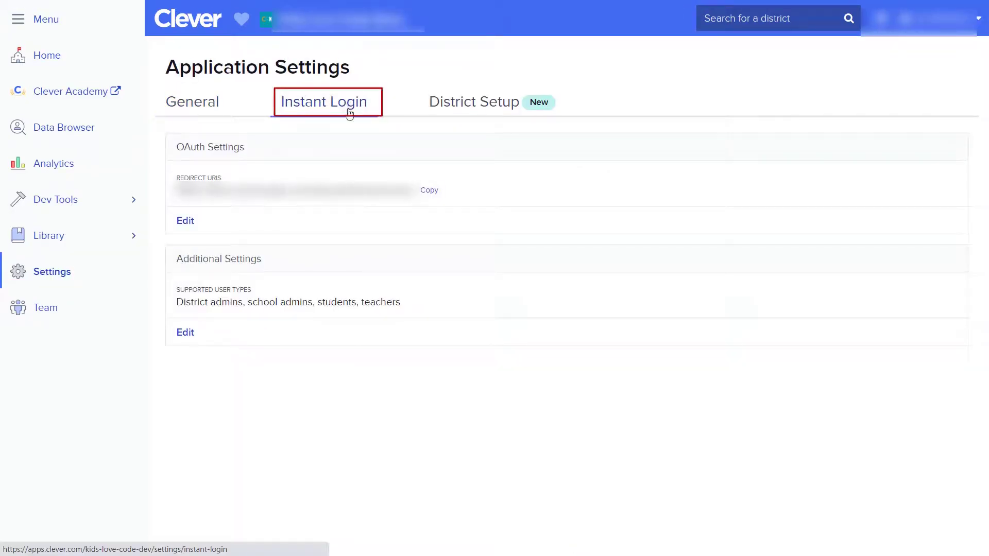
left_click(187, 220)
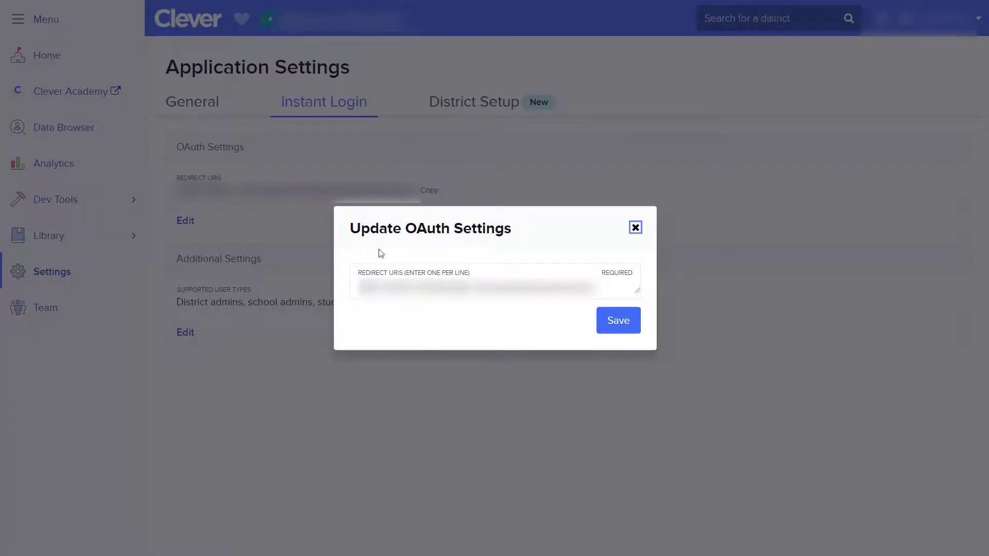
left_click(624, 322)
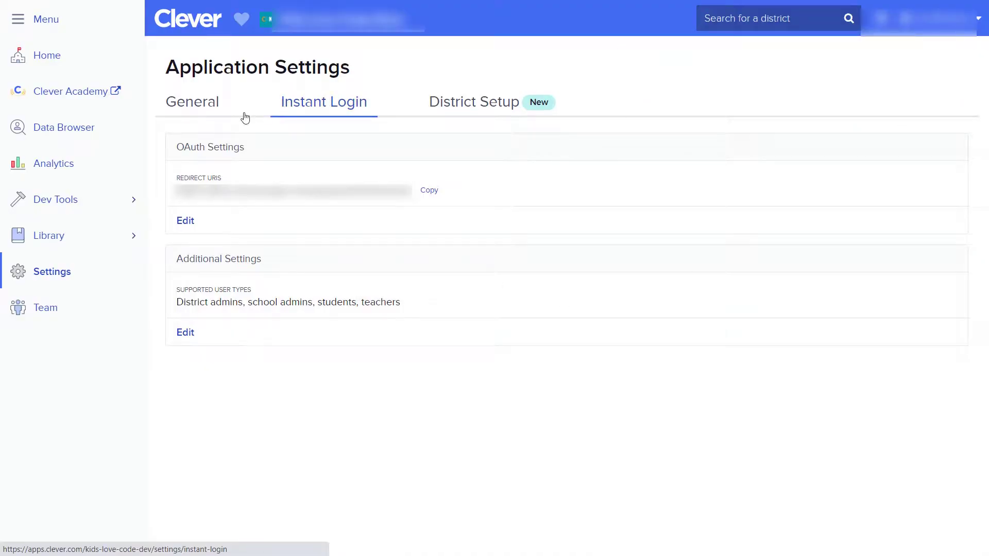
- Show the Clever app's API Credentials on the General settings tab
left_click(244, 115)
scroll(245, 118, "down", 1)
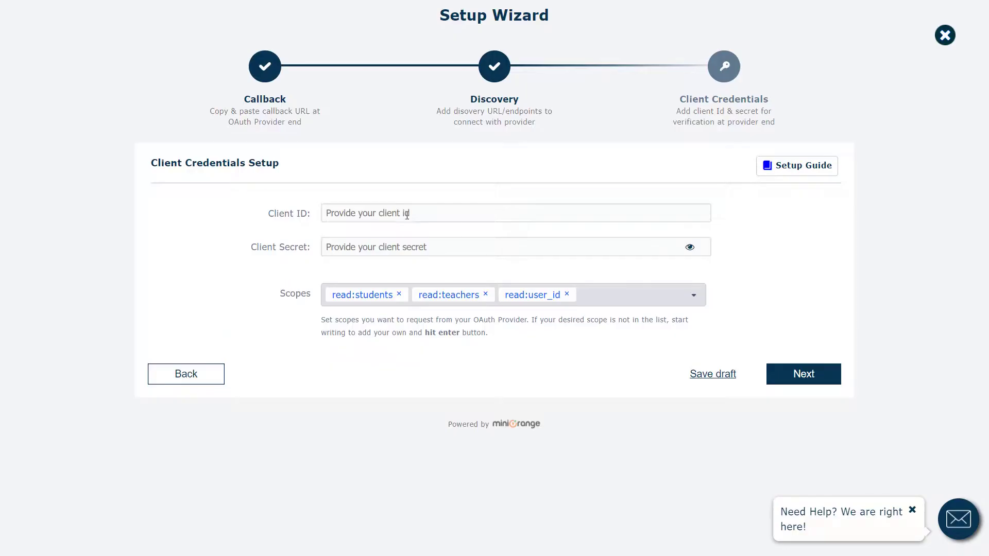
- Paste Clever's client ID and client secret, then finish the wizard to run the SSO test
key("ctrl+v")
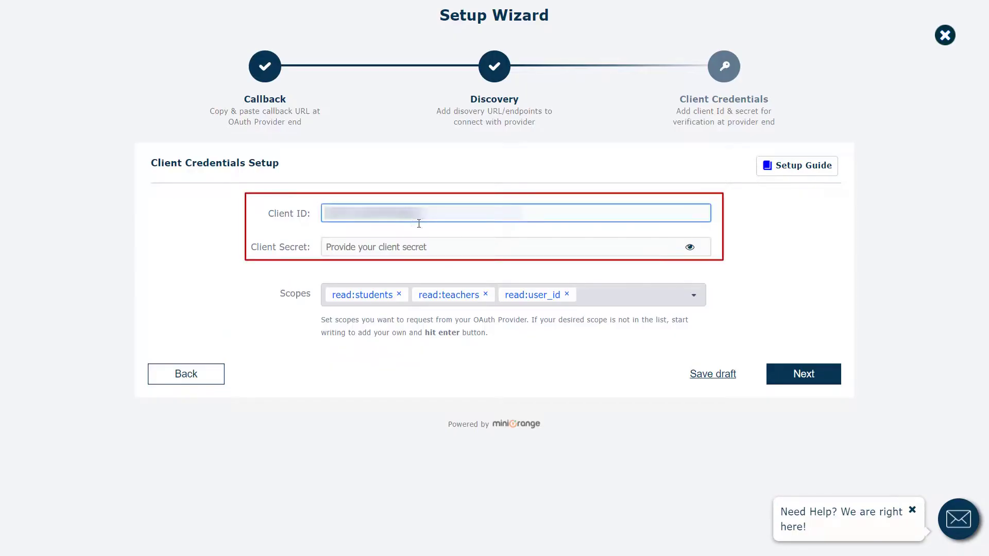
left_click(415, 243)
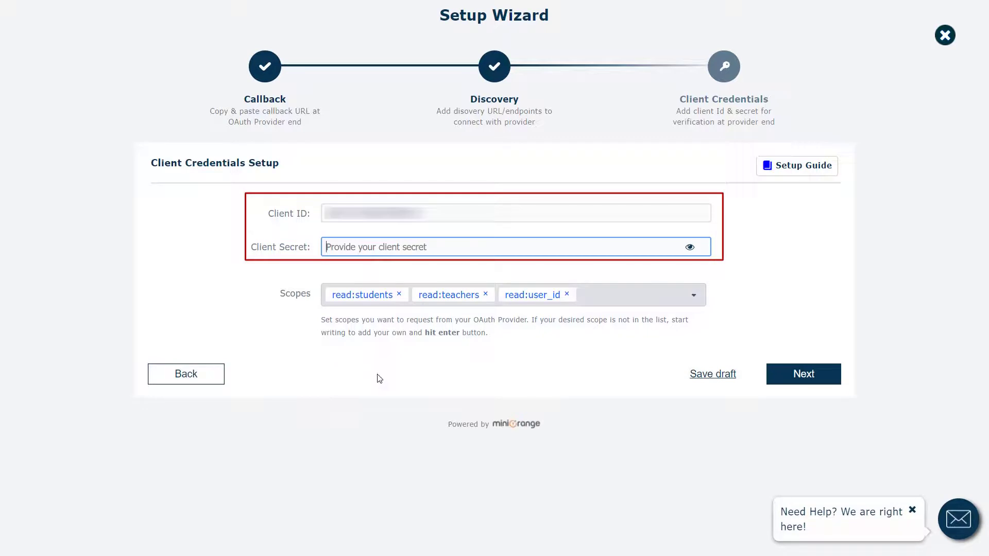
key("ctrl+v")
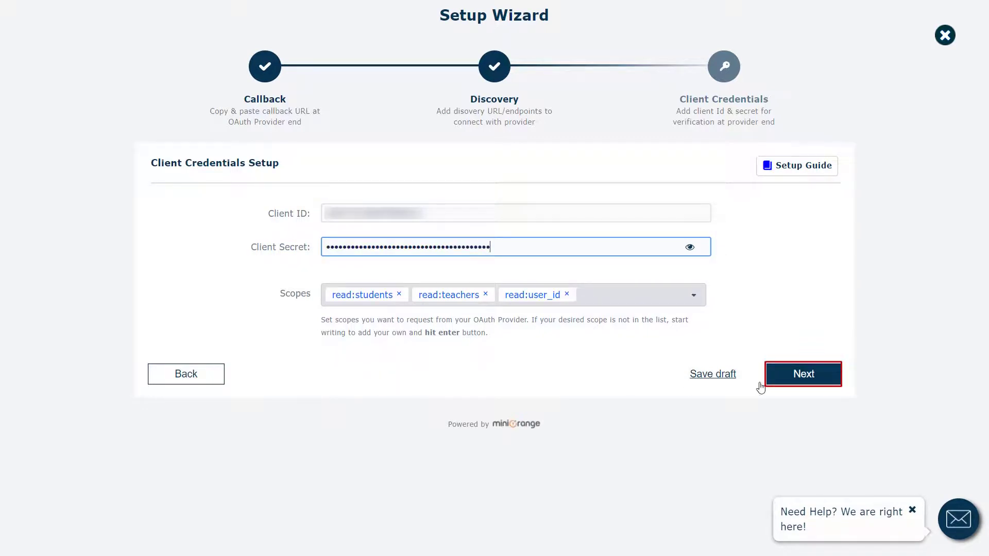
left_click(780, 382)
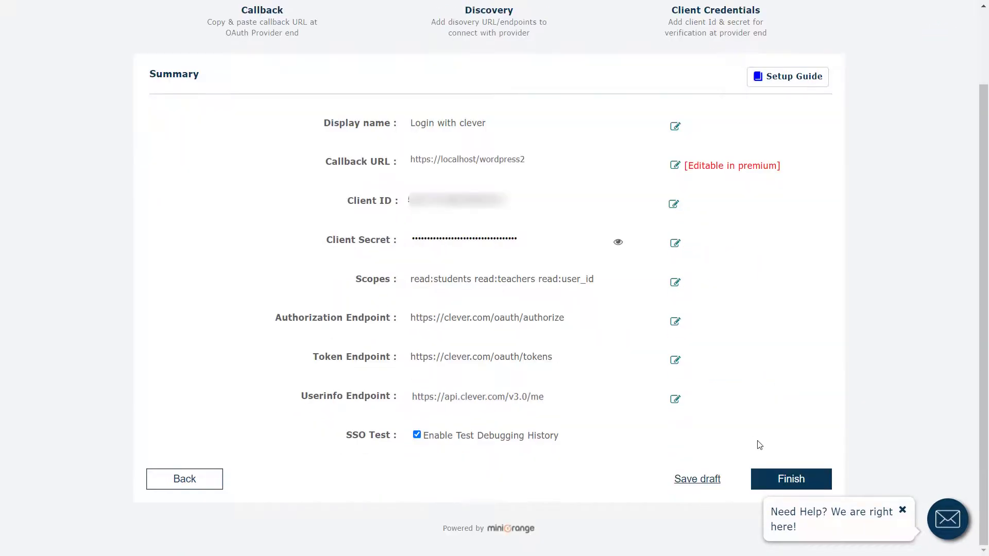
left_click(790, 480)
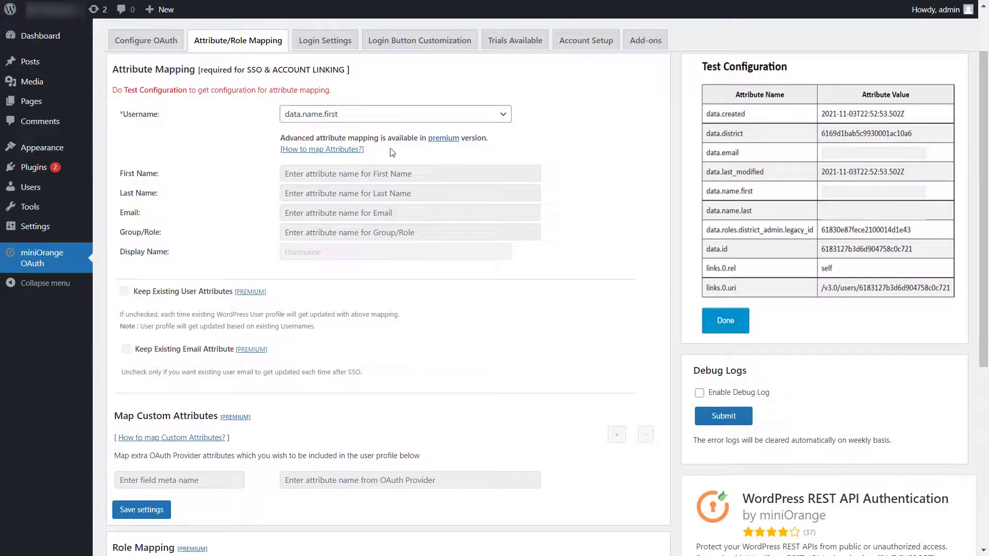
- Select data.email as the Username attribute in the attribute mapping
left_click(503, 118)
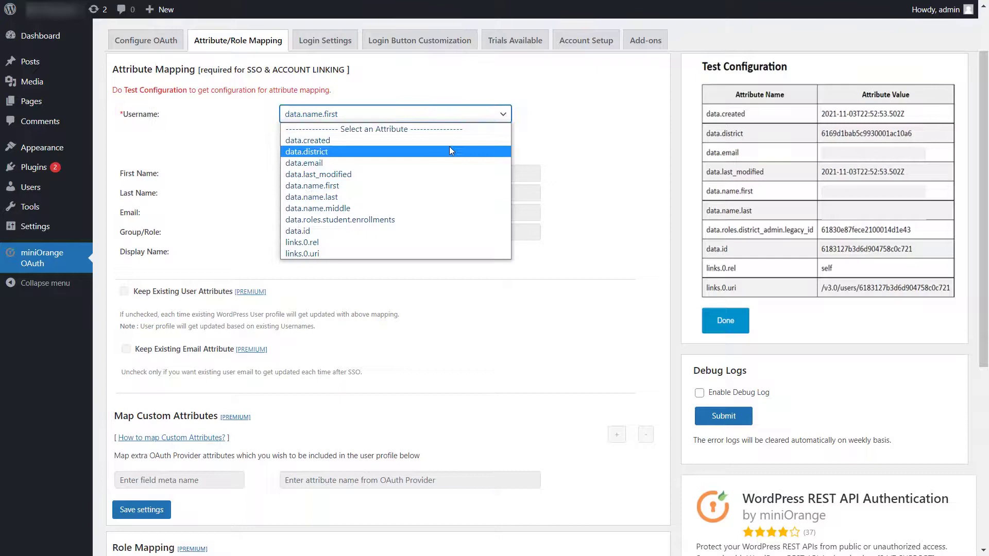
left_click(369, 163)
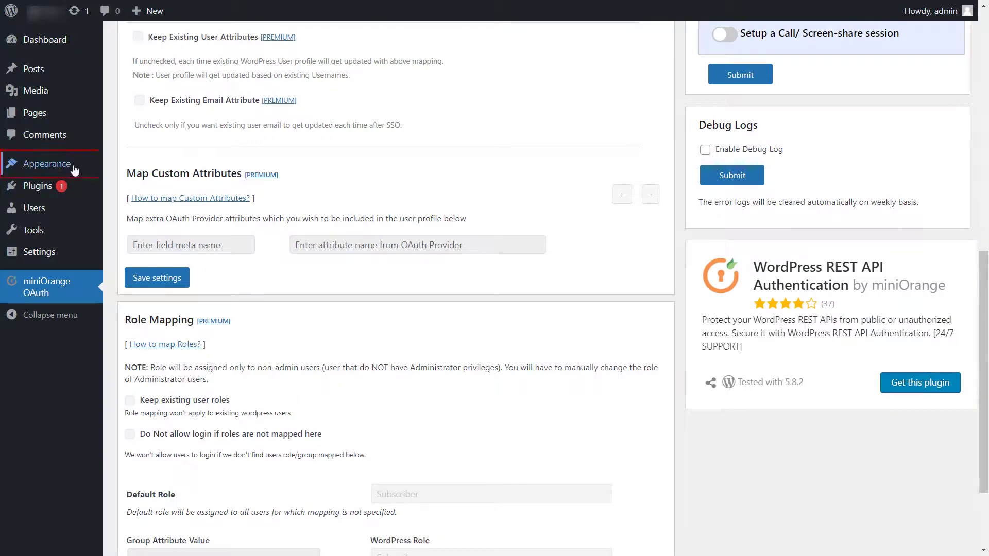
- Add the miniOrange OAuth widget to the Footer via an 'oauth' block search in Appearance > Widgets
mouse_move(75, 170)
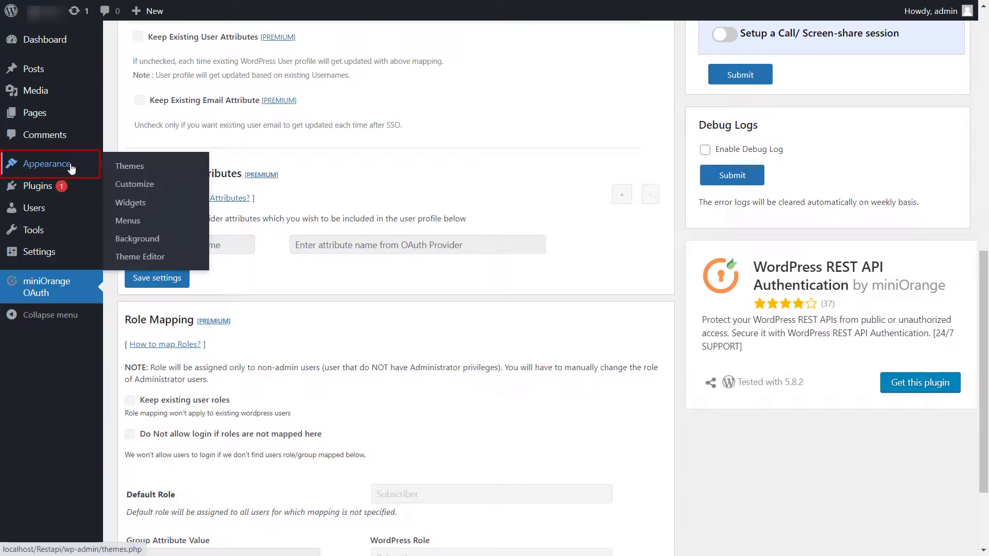
left_click(148, 206)
left_click(170, 41)
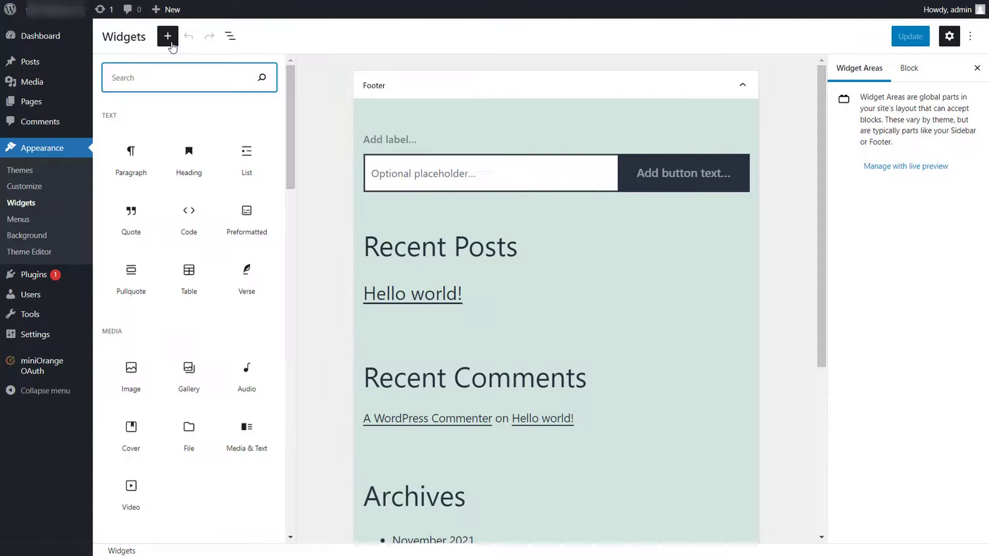
type("oaut")
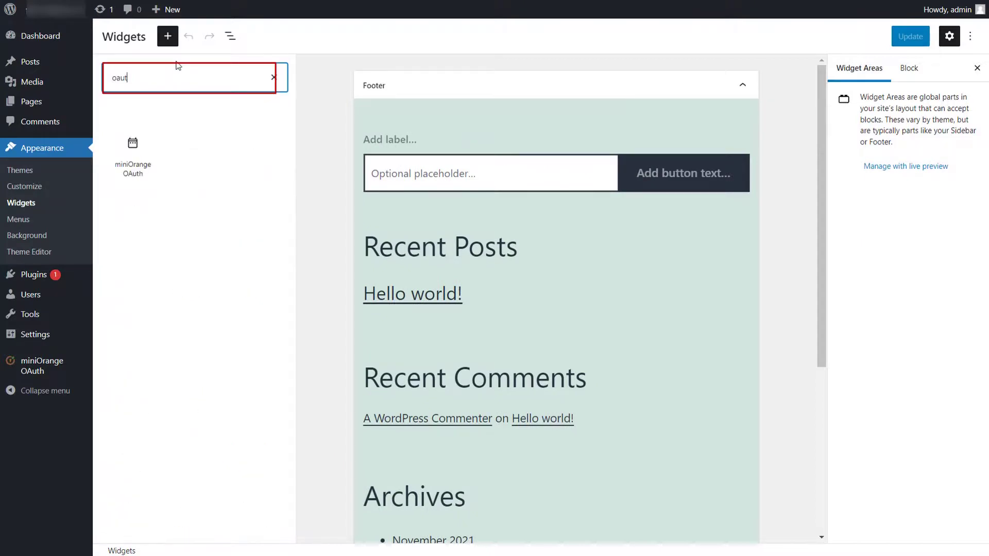
type("h")
left_click(134, 145)
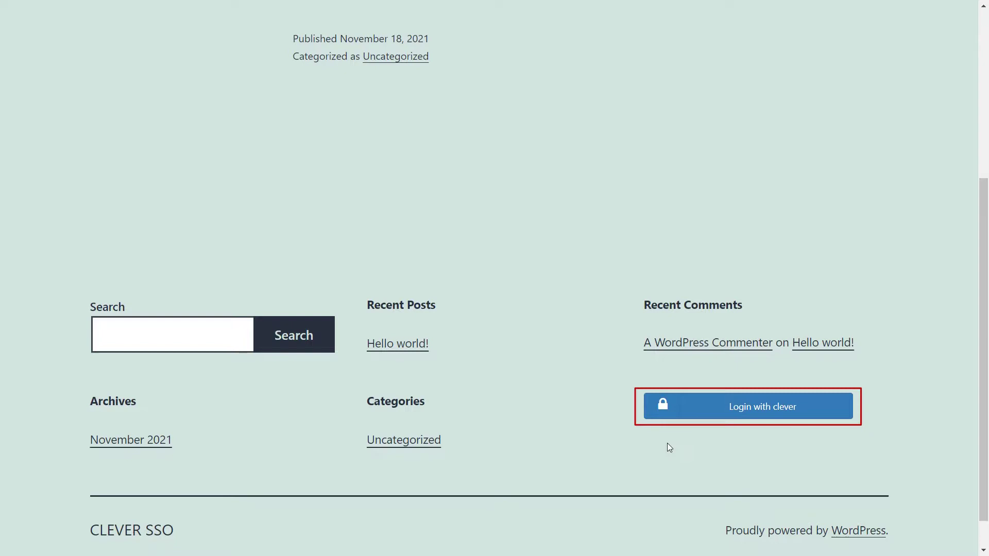
- Sign in on Clever with the account password and confirm the site shows the Clever user logged in
left_click(766, 412)
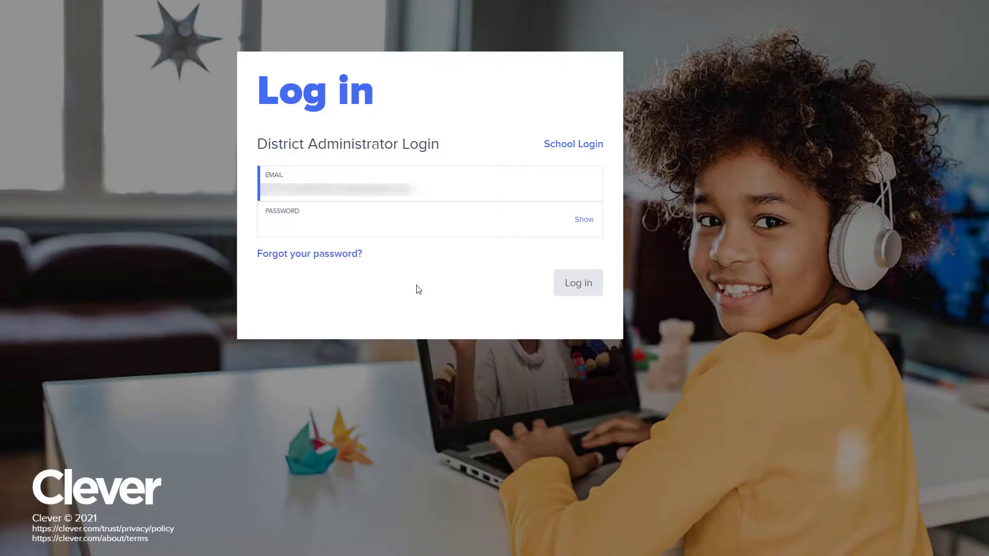
left_click(432, 227)
key("ctrl+v")
left_click(572, 289)
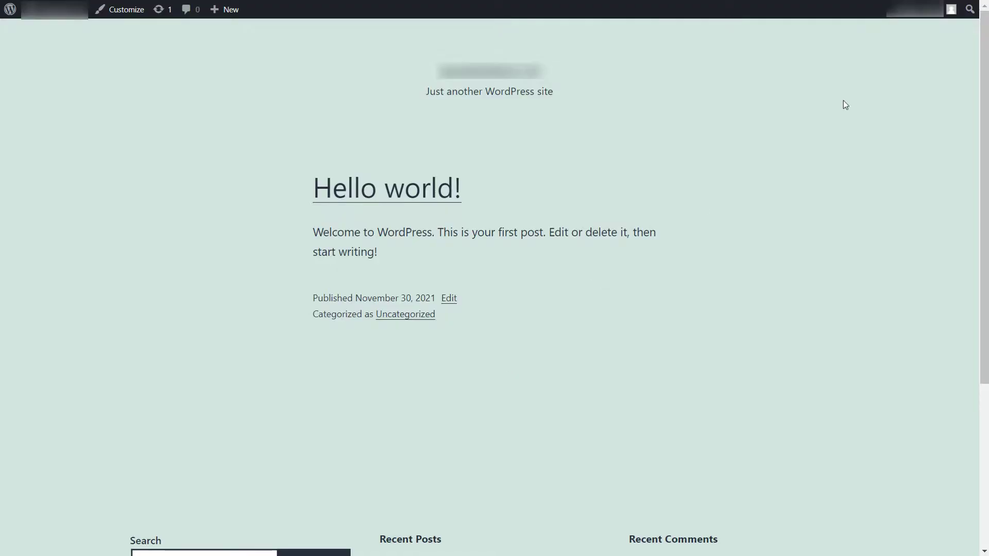
mouse_move(927, 9)
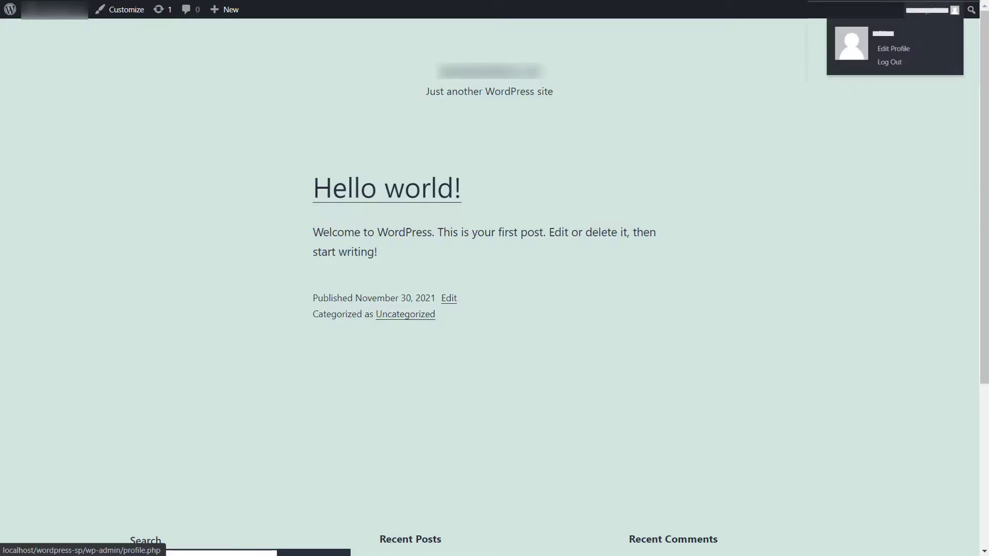